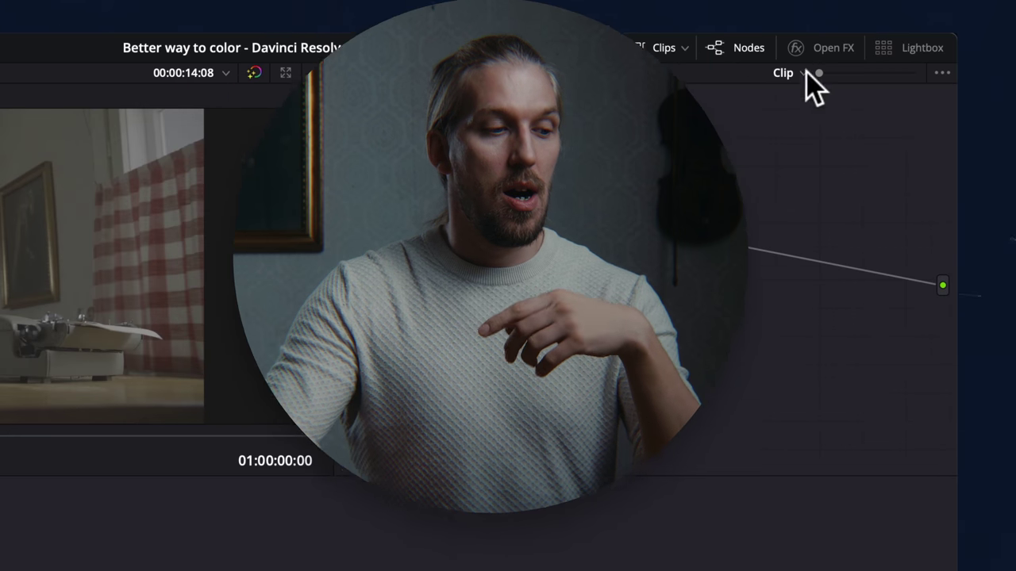
Apply the ACES Transform effect from the OpenFX library to node 01.
{"action": "left_click", "coordinate": [835, 46]}
{"action": "left_click", "coordinate": [910, 72]}
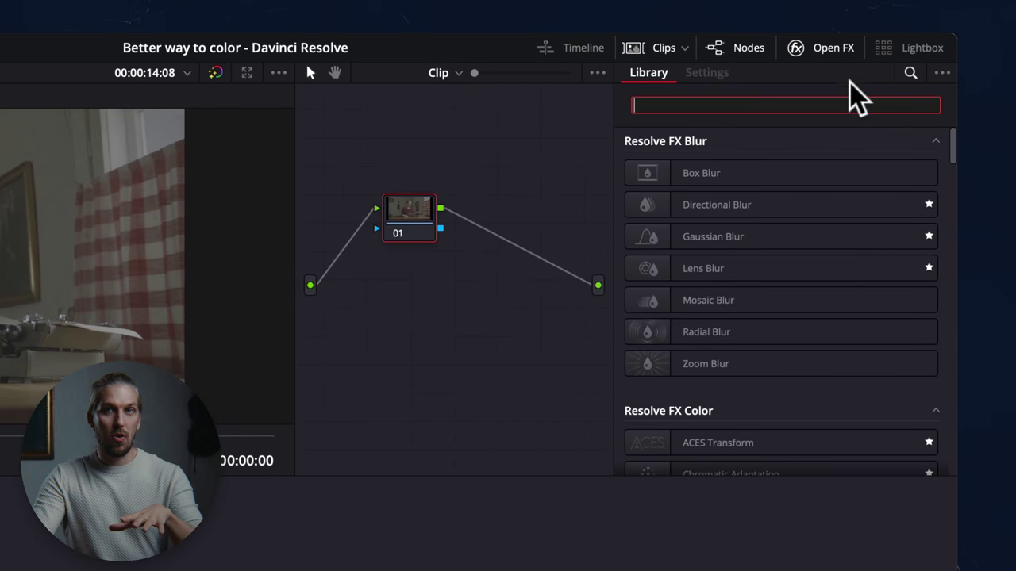
{"action": "type", "text": "aces"}
{"action": "left_click_drag", "start_coordinate": [723, 176], "coordinate": [420, 212]}
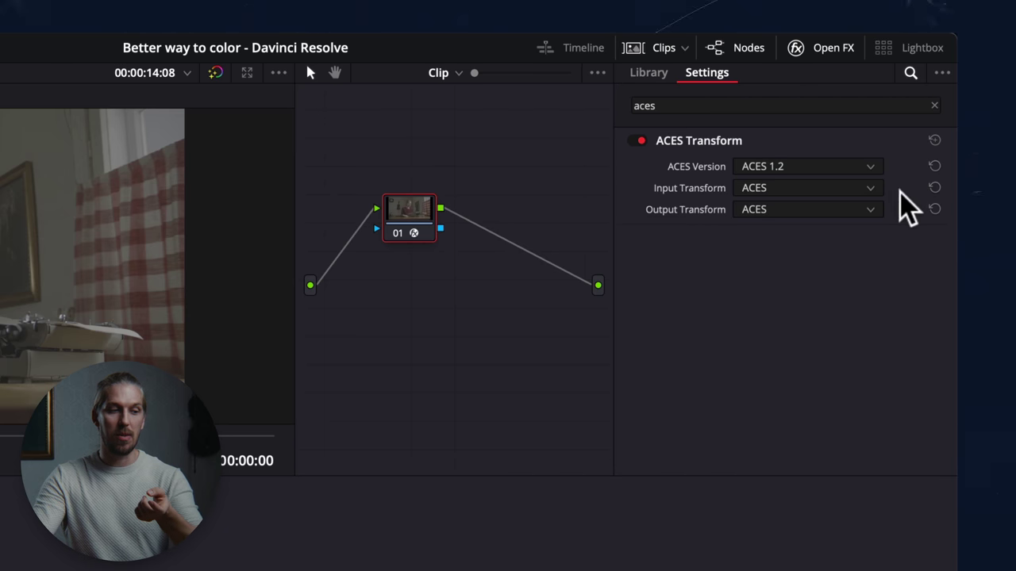
Set the ACES Transform input to Panasonic V35 and output to CSC - ACEScct.
{"action": "left_click", "coordinate": [835, 188]}
{"action": "scroll", "coordinate": [786, 381], "scroll_direction": "down", "scroll_amount": 5}
{"action": "scroll", "coordinate": [790, 389], "scroll_direction": "down", "scroll_amount": 15}
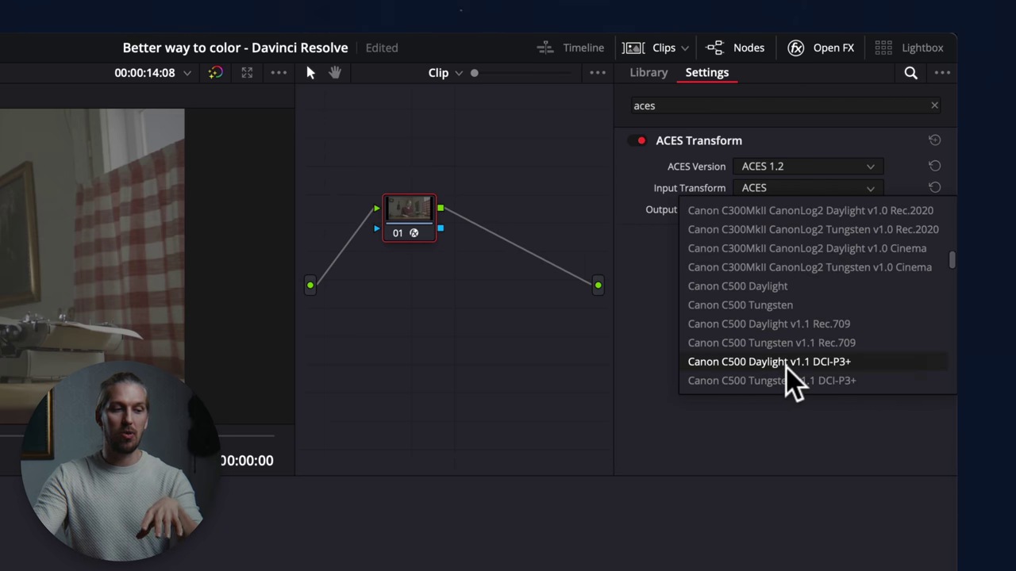
{"action": "scroll", "coordinate": [798, 364], "scroll_direction": "down", "scroll_amount": 10}
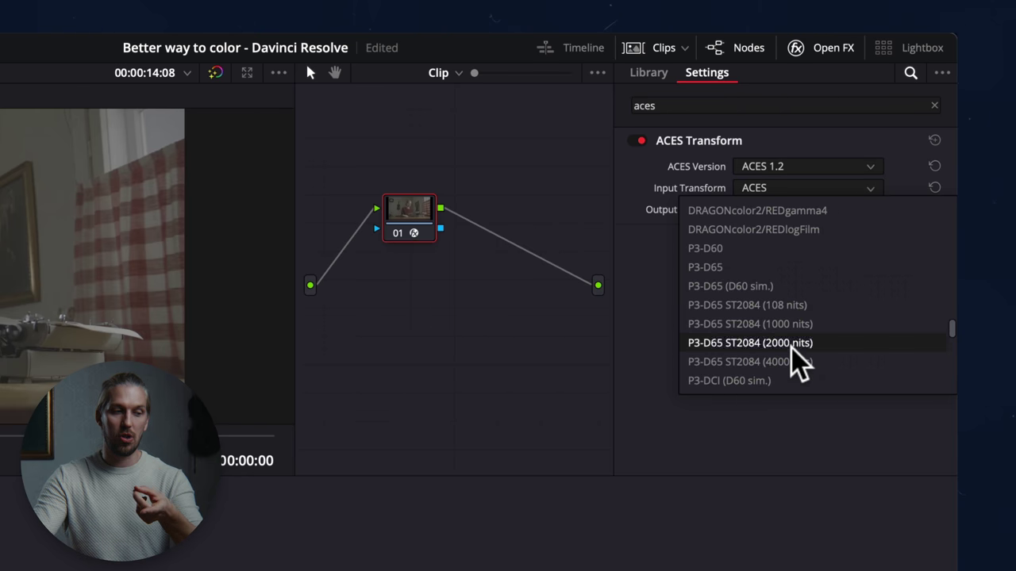
{"action": "scroll", "coordinate": [773, 333], "scroll_direction": "up", "scroll_amount": 4}
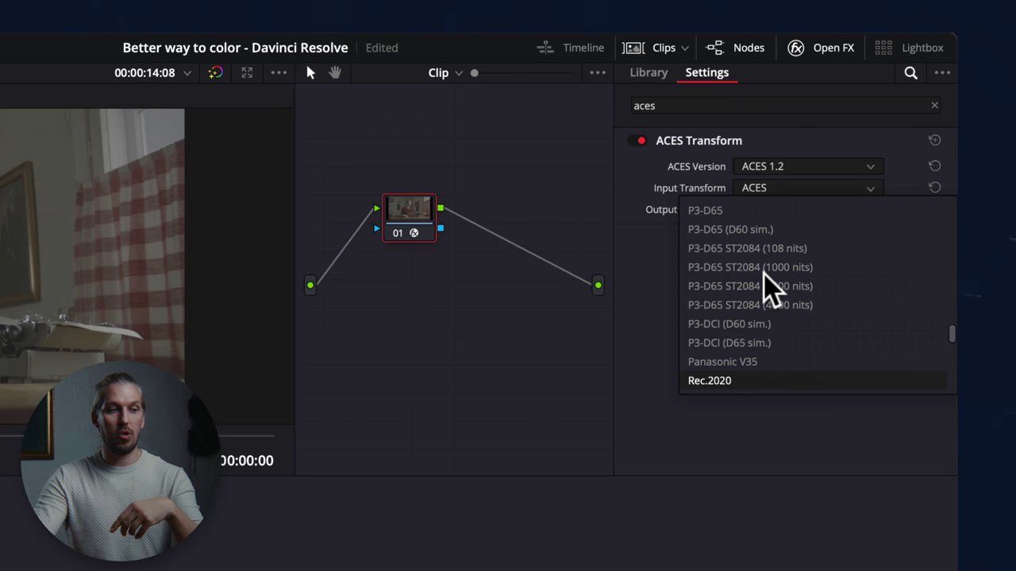
{"action": "left_click", "coordinate": [746, 363]}
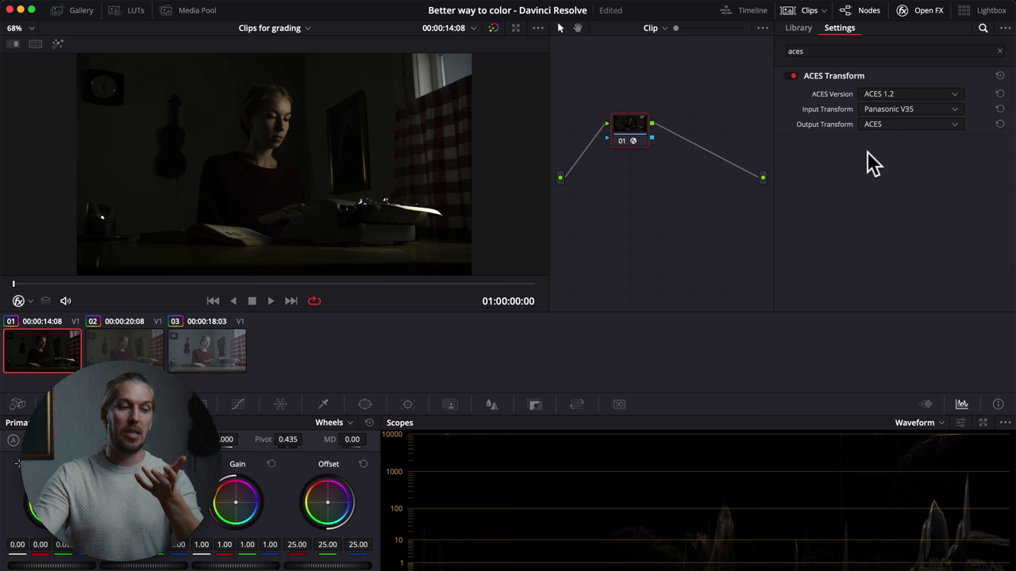
{"action": "left_click", "coordinate": [899, 124]}
{"action": "scroll", "coordinate": [892, 149], "scroll_direction": "down", "scroll_amount": 5}
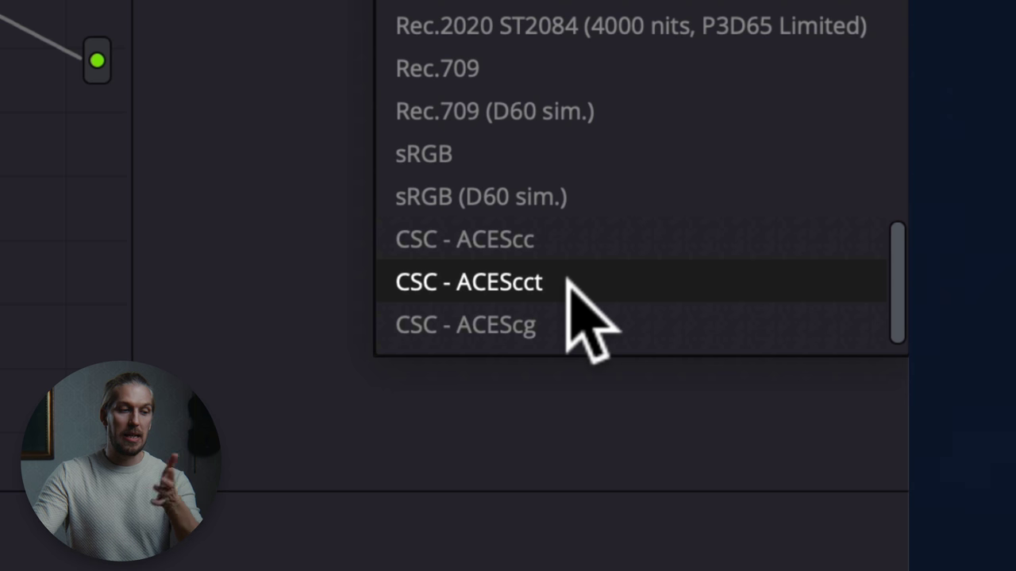
{"action": "left_click", "coordinate": [566, 282]}
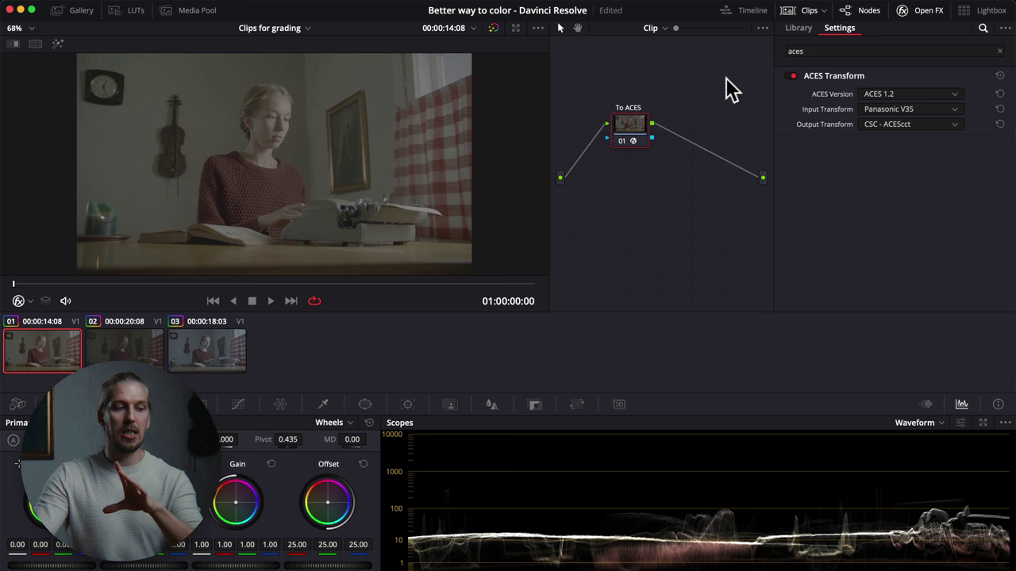
Hide the effect settings, line up the To ACES node, and browse the Joo.Works LUT kits.
{"action": "left_click", "coordinate": [933, 11]}
{"action": "left_click_drag", "start_coordinate": [676, 124], "coordinate": [671, 172]}
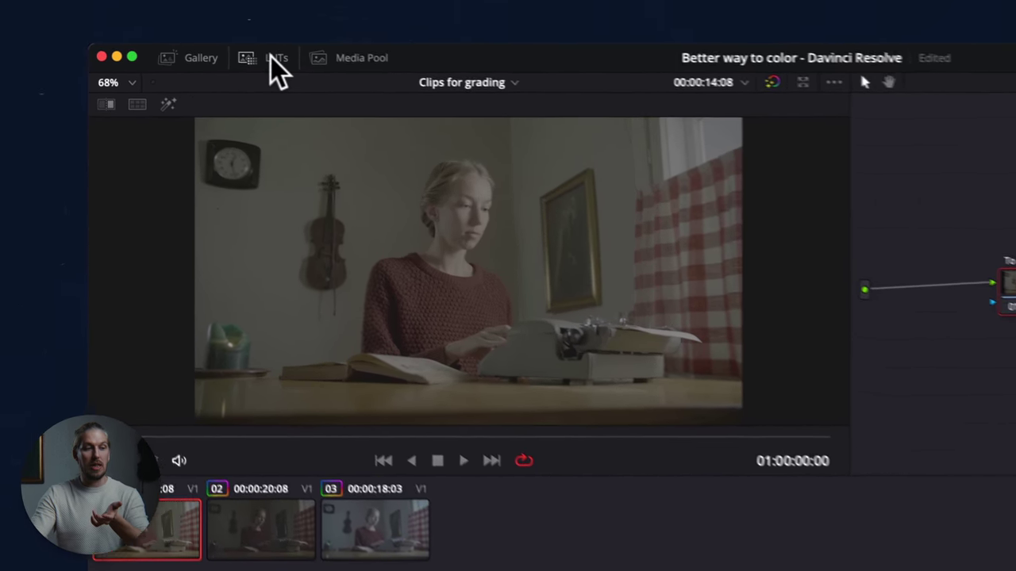
{"action": "left_click", "coordinate": [275, 58]}
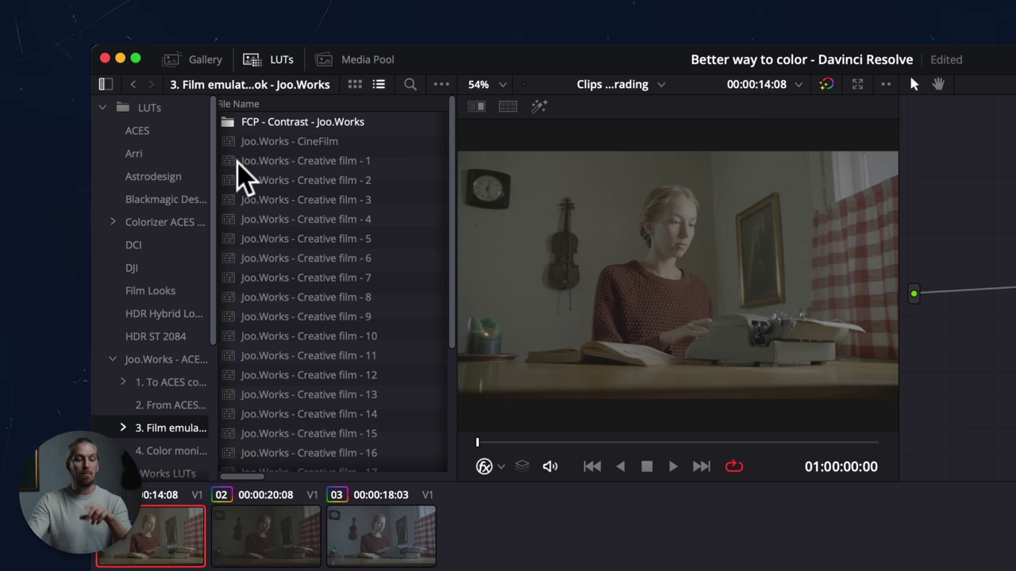
{"action": "left_click", "coordinate": [149, 378]}
{"action": "left_click", "coordinate": [155, 361]}
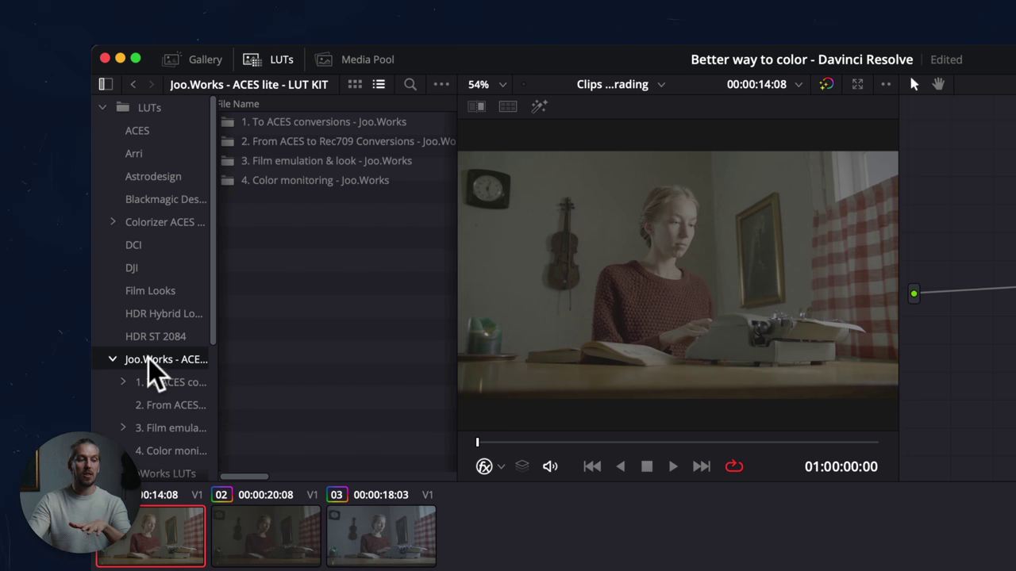
Open the '1. To ACES conversions' folder and review its LUTs in grid, then list view.
{"action": "double_click", "coordinate": [335, 127]}
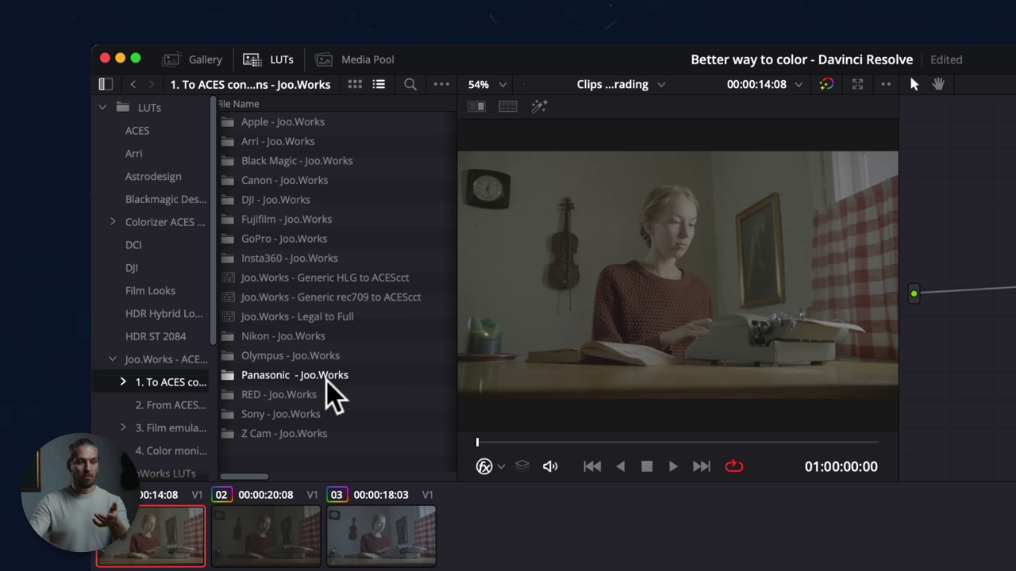
{"action": "left_click", "coordinate": [355, 84]}
{"action": "scroll", "coordinate": [369, 240], "scroll_direction": "down", "scroll_amount": 5}
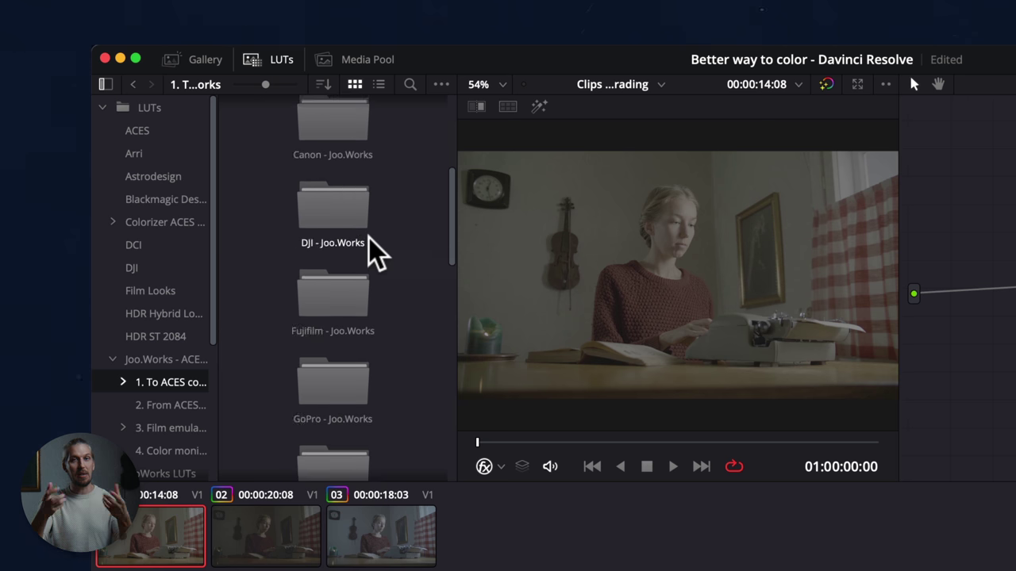
{"action": "scroll", "coordinate": [373, 252], "scroll_direction": "down", "scroll_amount": 4}
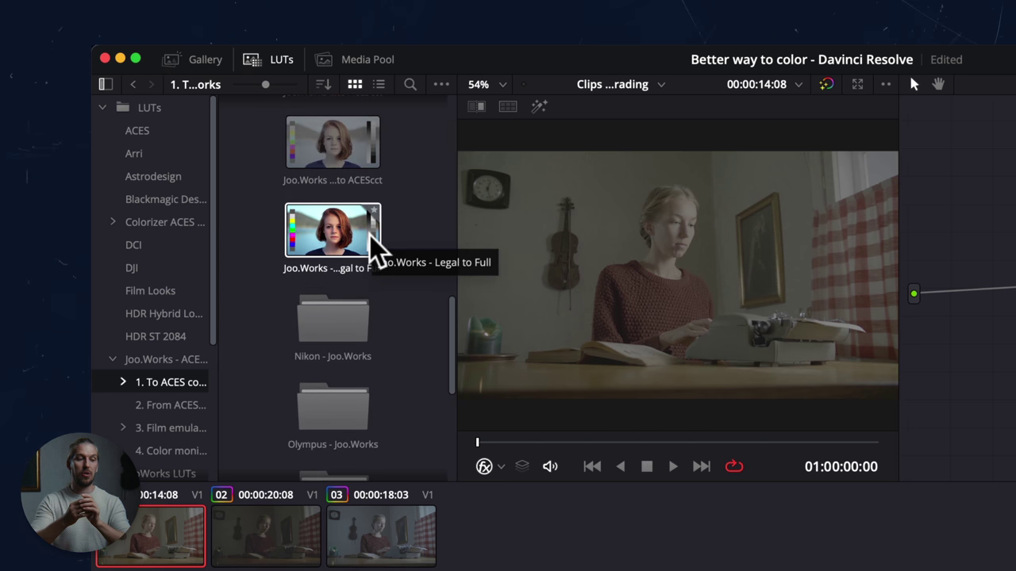
{"action": "left_click", "coordinate": [378, 85]}
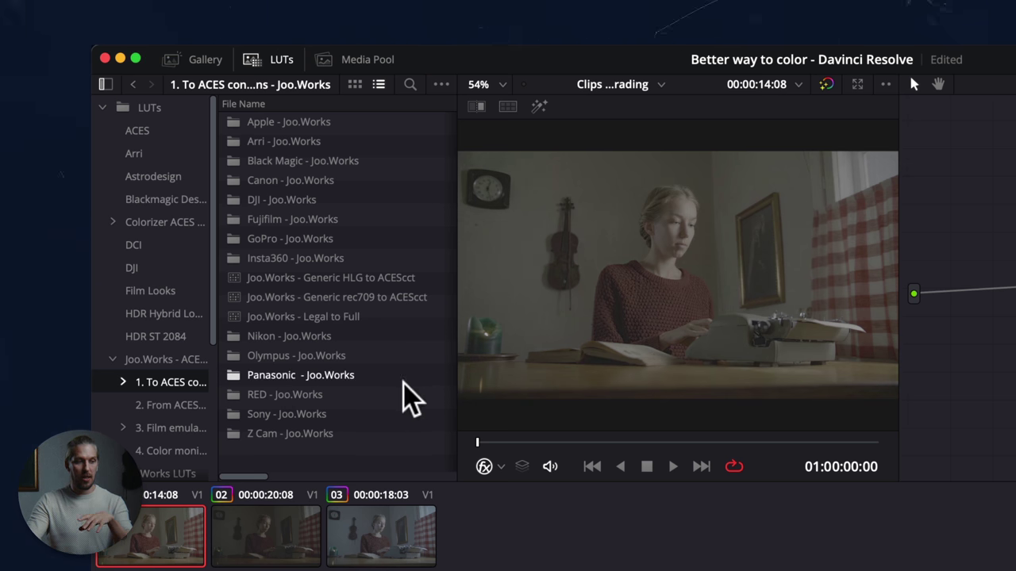
Apply the Panasonic GH5 V-log L to ACEScct V1.0 LUT to node 01 and close the LUT browser.
{"action": "double_click", "coordinate": [300, 374]}
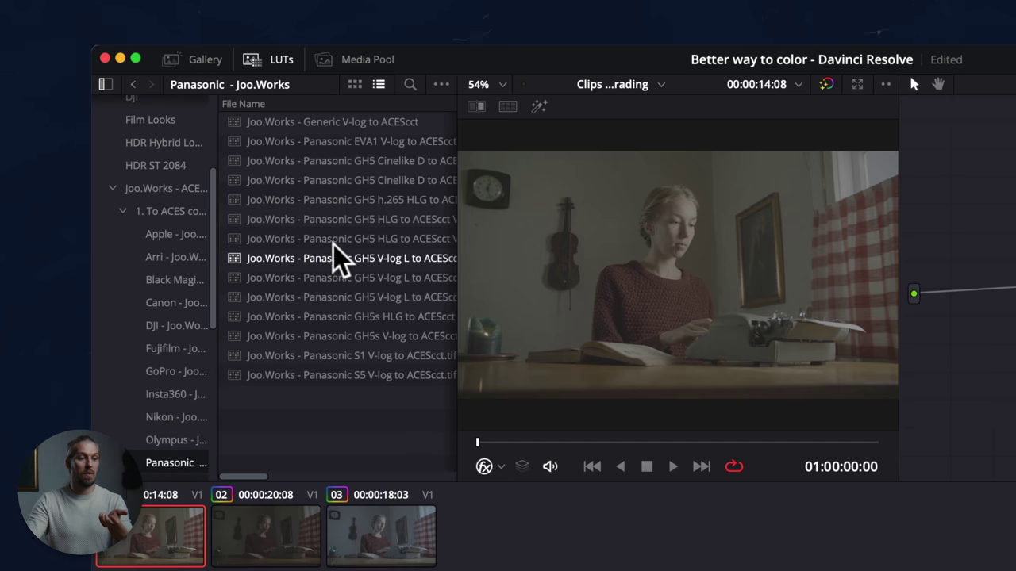
{"action": "left_click", "coordinate": [323, 259]}
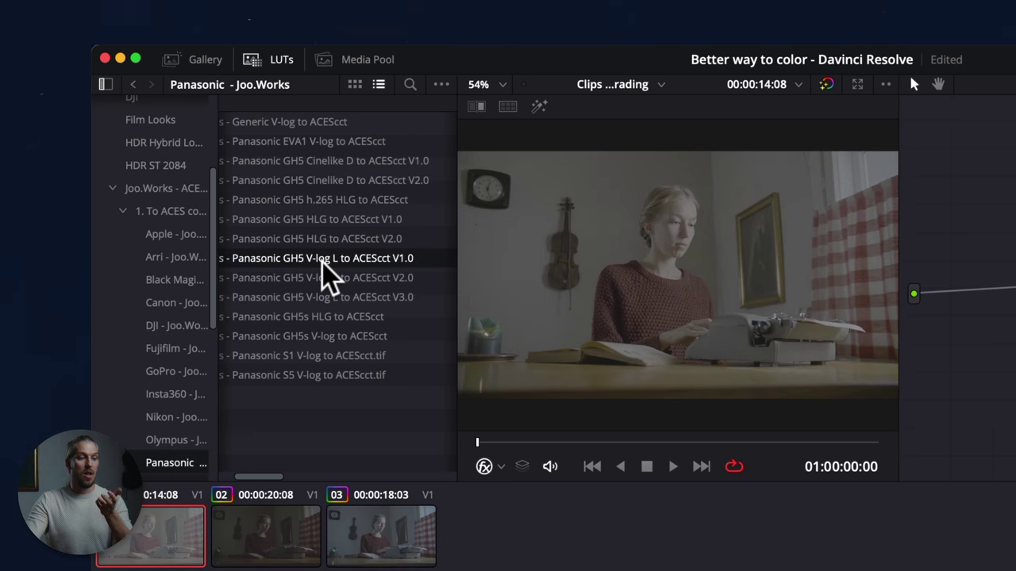
{"action": "left_click", "coordinate": [266, 59]}
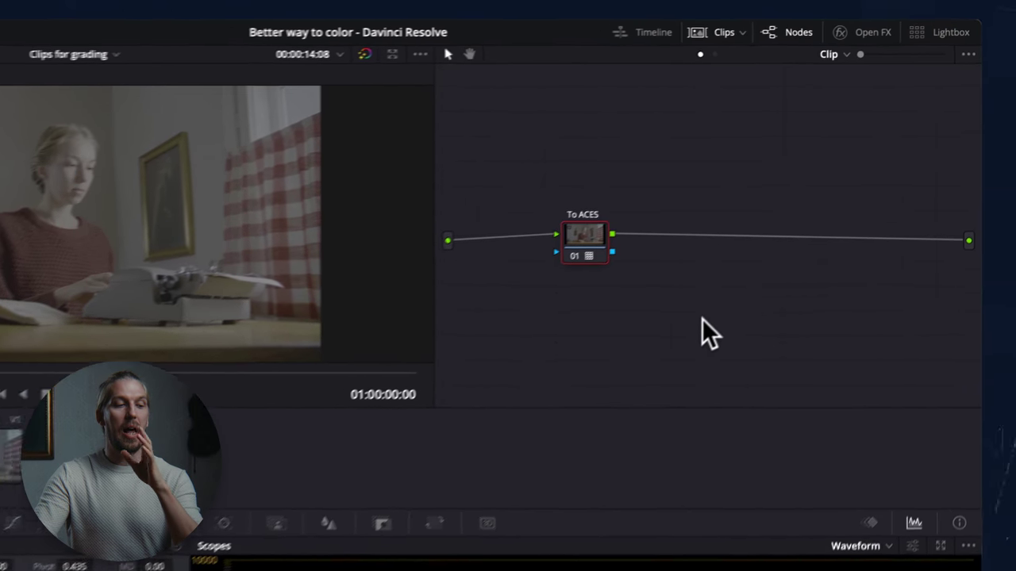
Add a serial node labelled To rec709 and apply the ACES Transform effect to it.
{"action": "key", "text": "alt+s"}
{"action": "type", "text": "709"}
{"action": "key", "text": "Return"}
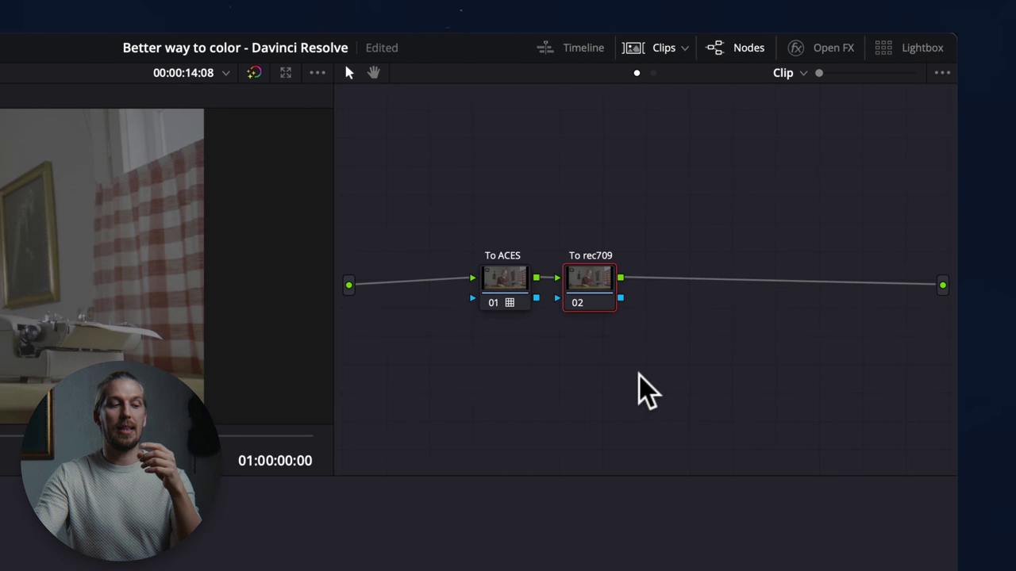
{"action": "left_click", "coordinate": [800, 52]}
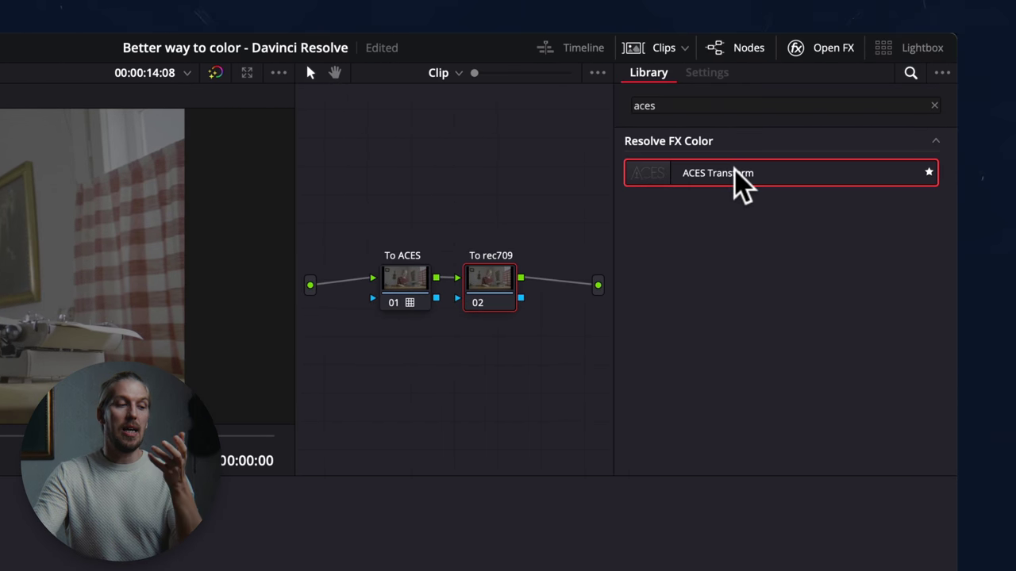
{"action": "left_click_drag", "start_coordinate": [735, 181], "coordinate": [501, 279]}
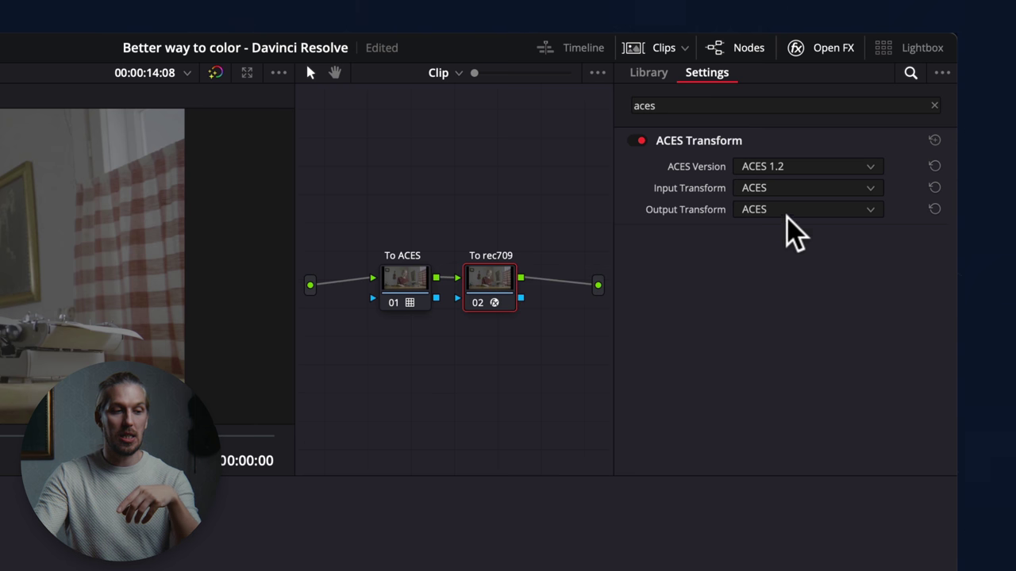
Set its input transform to CSC - ACEScct and output to Rec.709, then close the settings.
{"action": "left_click", "coordinate": [803, 188]}
{"action": "scroll", "coordinate": [770, 292], "scroll_direction": "down", "scroll_amount": 5}
{"action": "scroll", "coordinate": [771, 294], "scroll_direction": "down", "scroll_amount": 10}
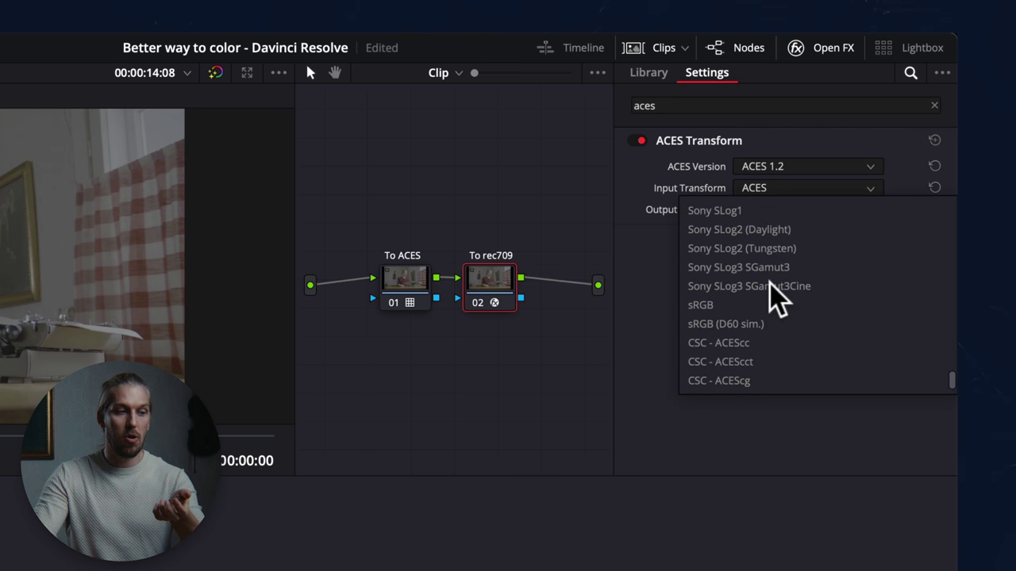
{"action": "left_click", "coordinate": [730, 362]}
{"action": "left_click", "coordinate": [773, 209]}
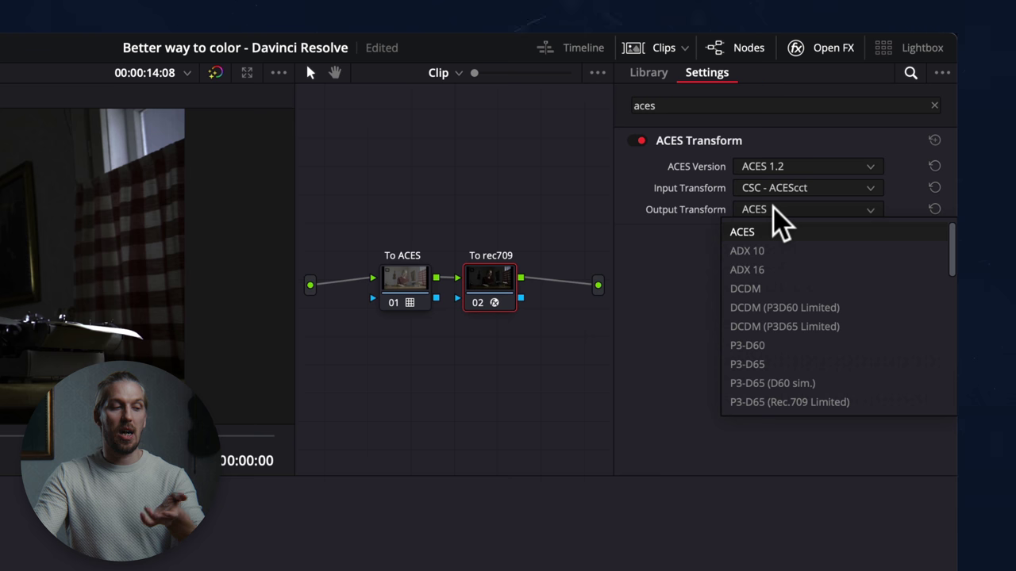
{"action": "scroll", "coordinate": [773, 310], "scroll_direction": "down", "scroll_amount": 10}
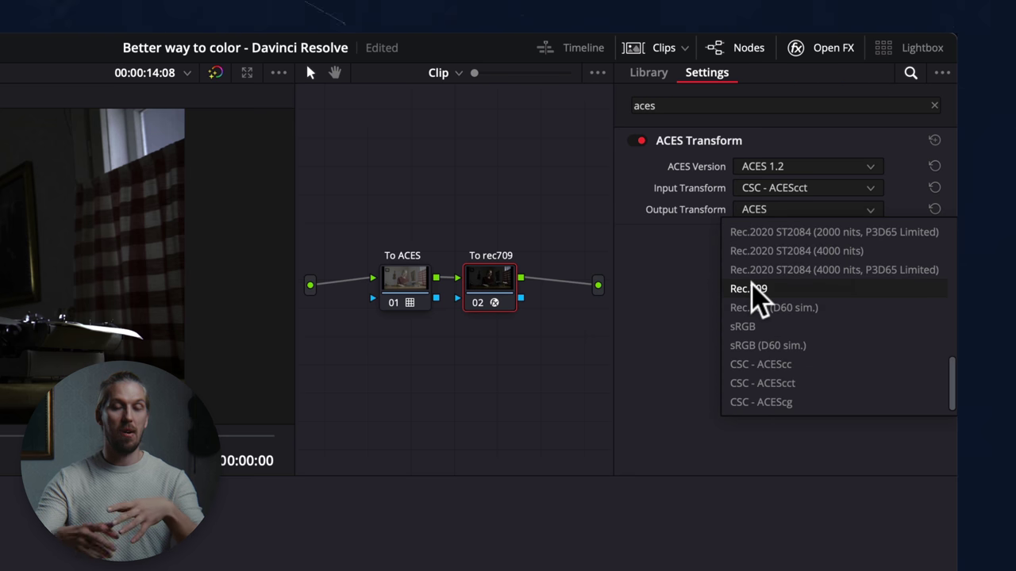
{"action": "left_click", "coordinate": [755, 289]}
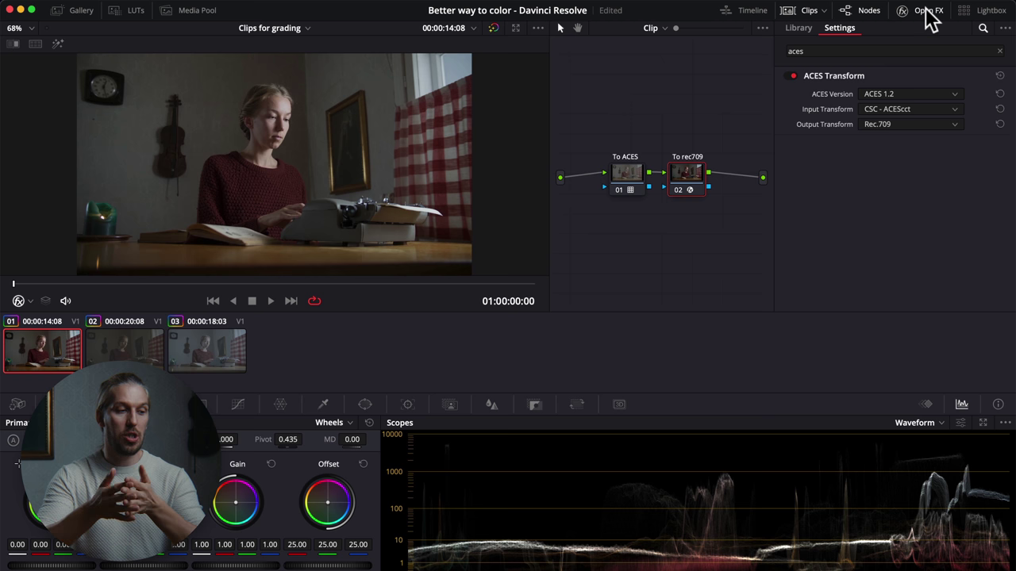
{"action": "left_click", "coordinate": [926, 11]}
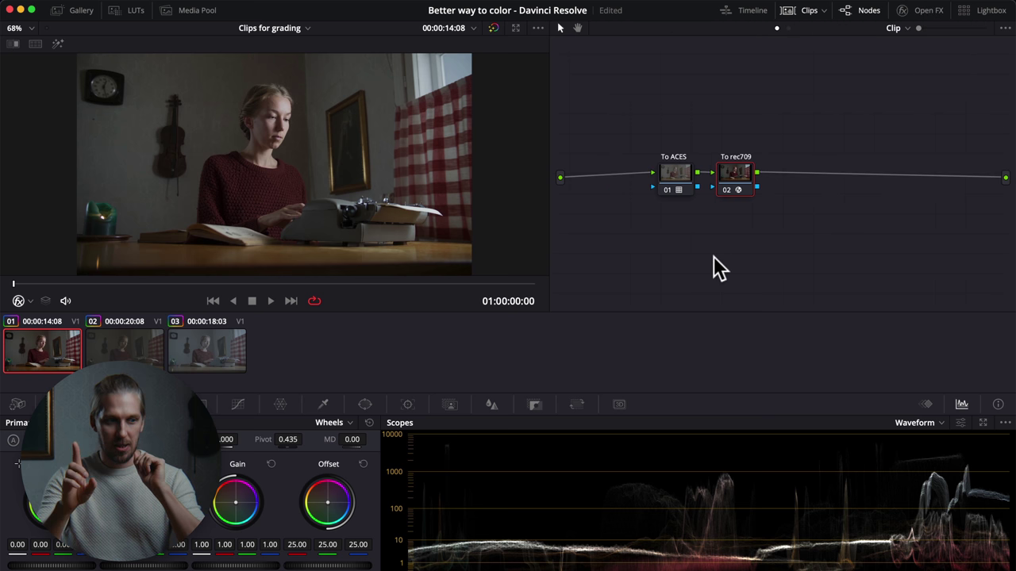
{"action": "left_click", "coordinate": [929, 13]}
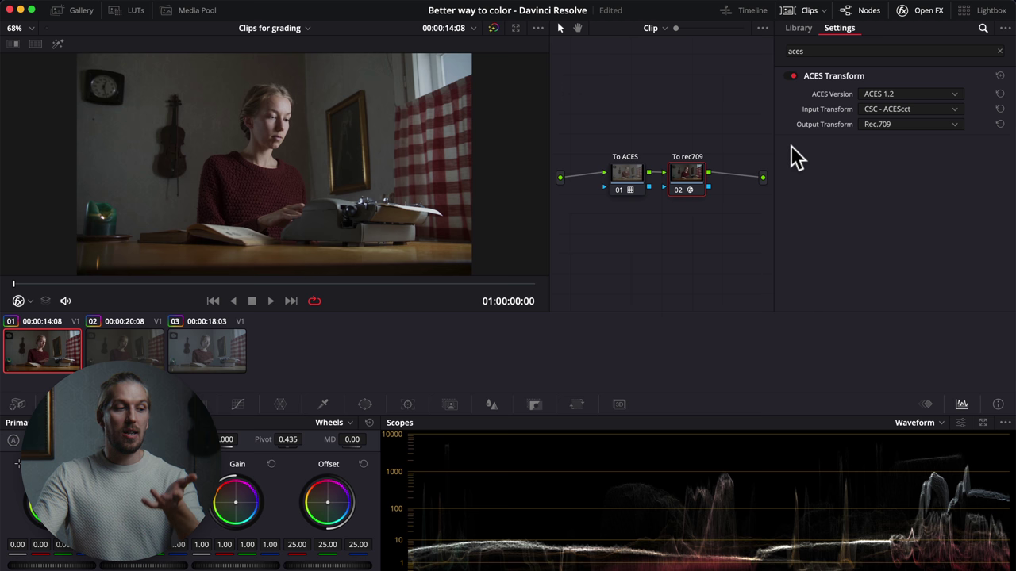
{"action": "left_click", "coordinate": [913, 6]}
Reset the To rec709 node and give it the Arrilike neutral v1.0 LUT from the From ACES folder.
{"action": "right_click", "coordinate": [740, 181]}
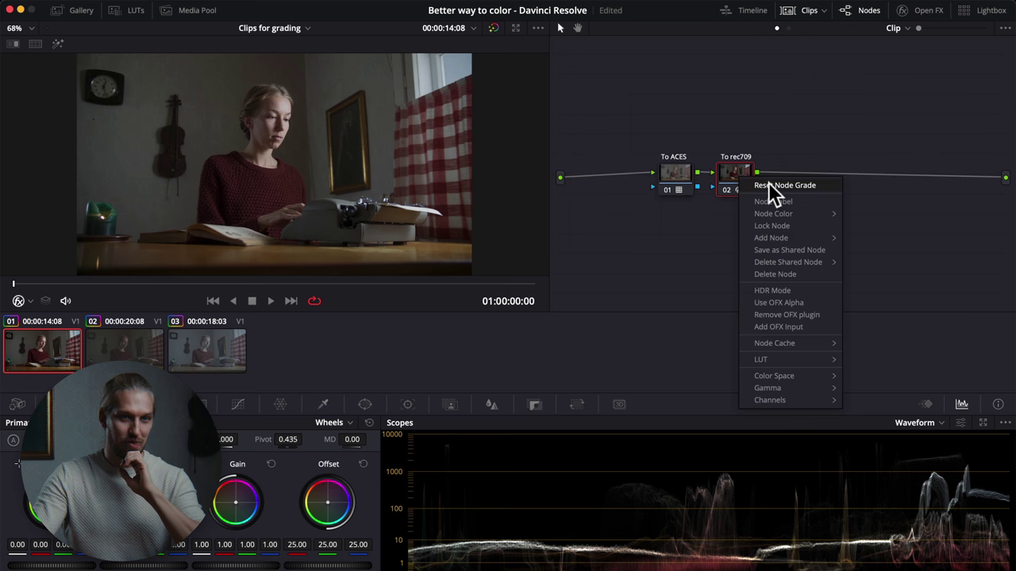
{"action": "left_click", "coordinate": [768, 185]}
{"action": "left_click", "coordinate": [118, 10]}
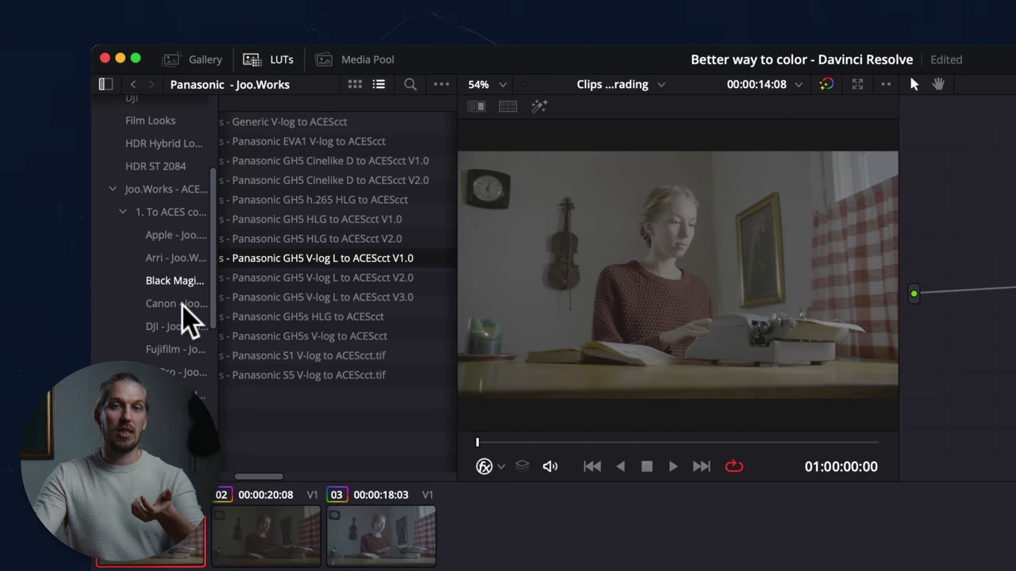
{"action": "left_click", "coordinate": [125, 214]}
{"action": "left_click", "coordinate": [163, 237]}
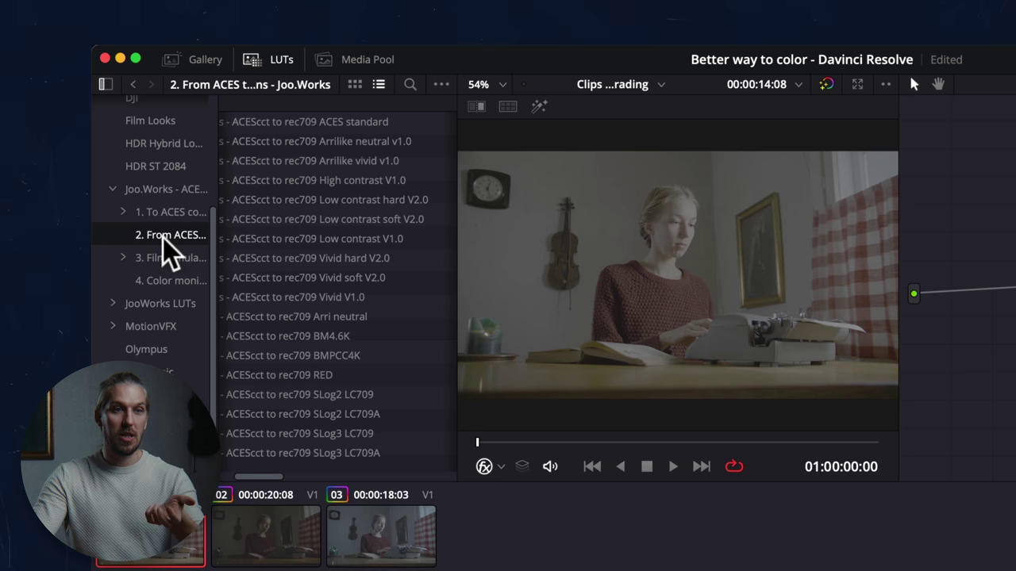
{"action": "left_click", "coordinate": [325, 268]}
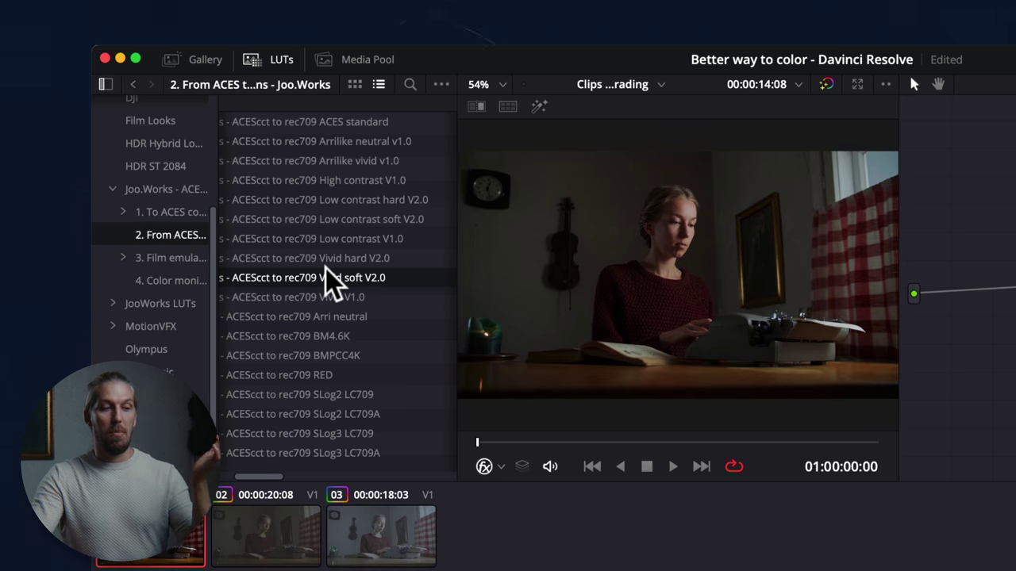
{"action": "left_click", "coordinate": [347, 141]}
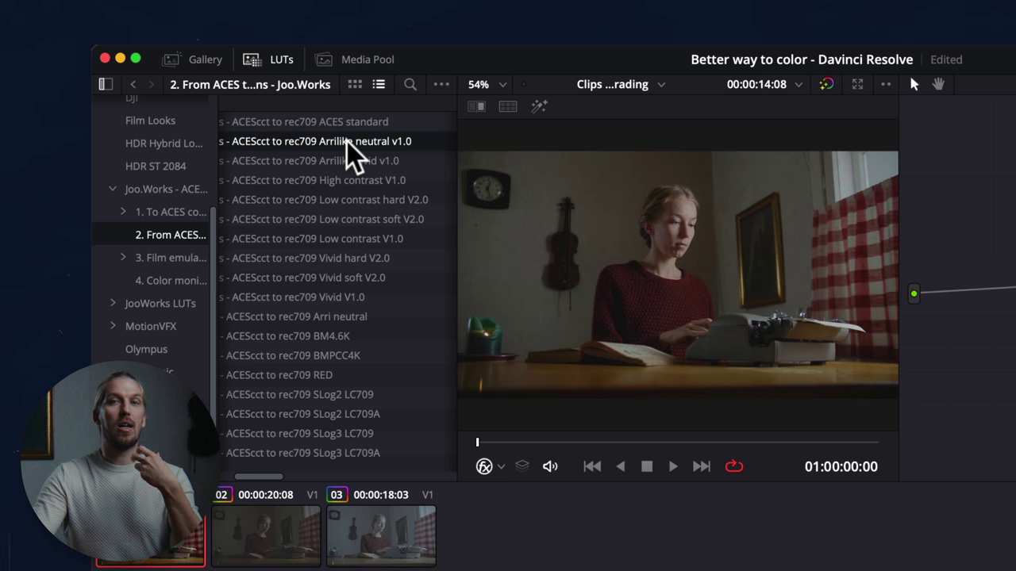
{"action": "left_click", "coordinate": [267, 53]}
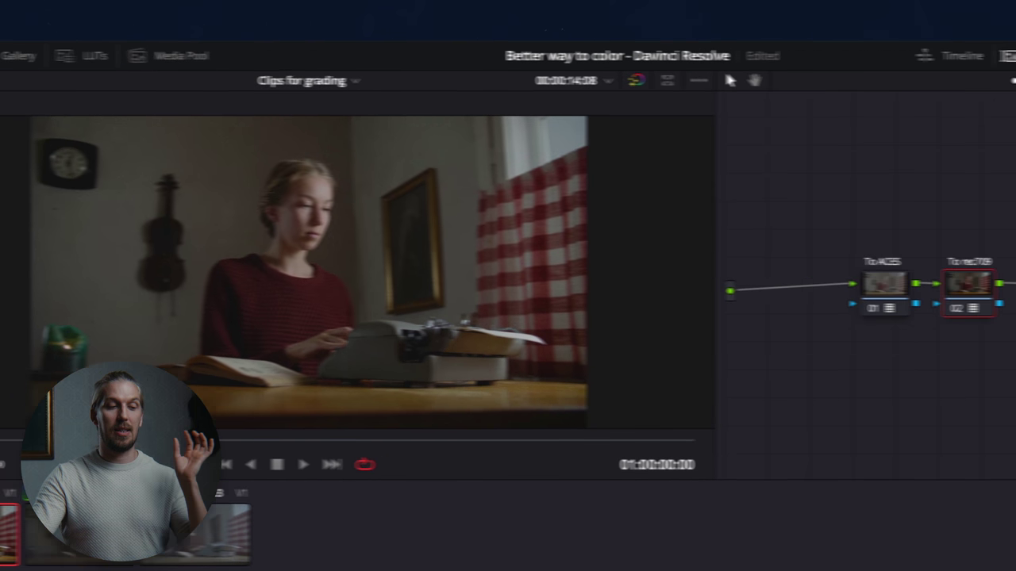
Add a serial node labelled Contrast, bend its custom curve into an S-curve, and shift it right.
{"action": "key", "text": "alt+s"}
{"action": "type", "text": "Contra"}
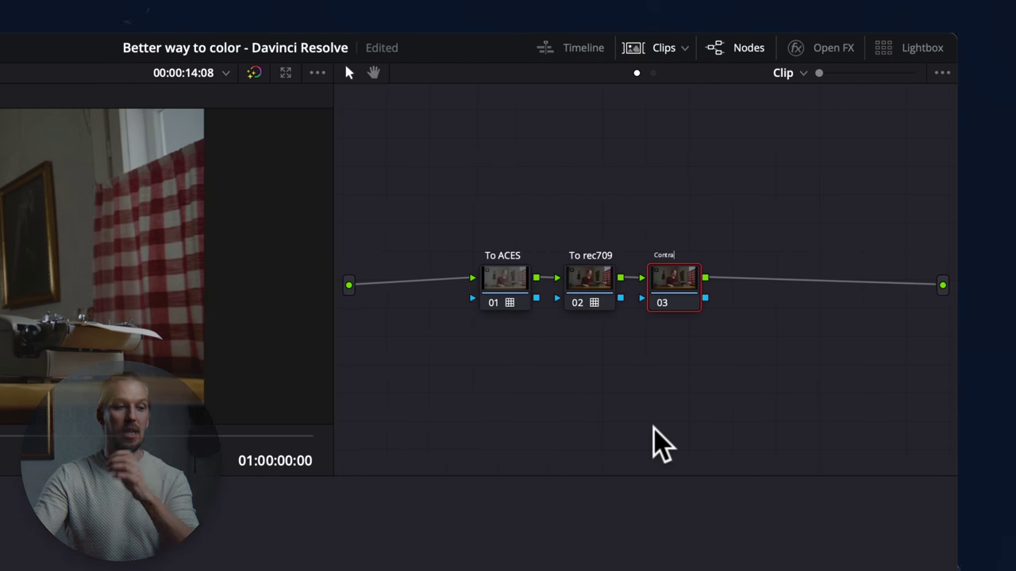
{"action": "type", "text": "st"}
{"action": "key", "text": "Return"}
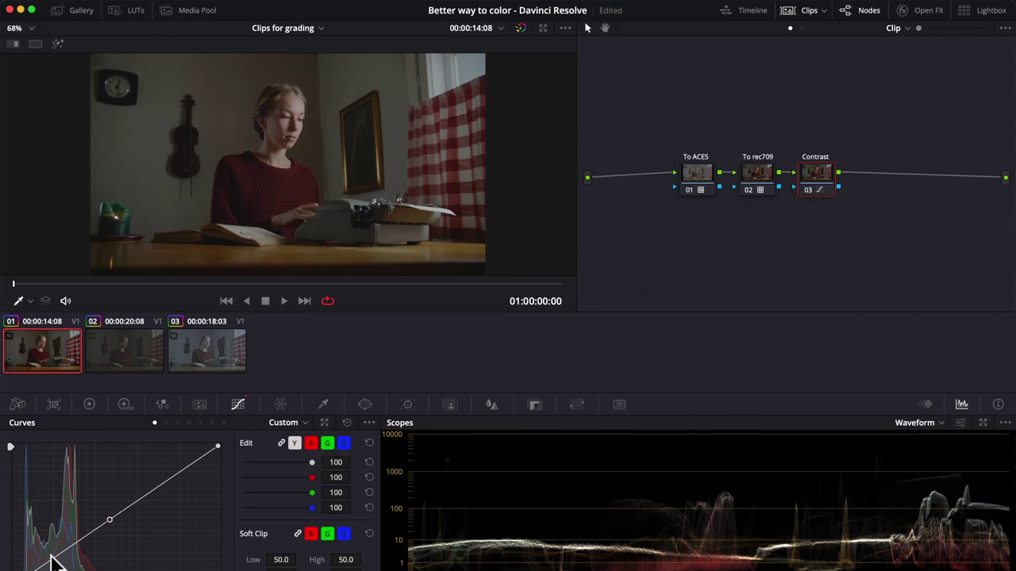
{"action": "left_click", "coordinate": [51, 562]}
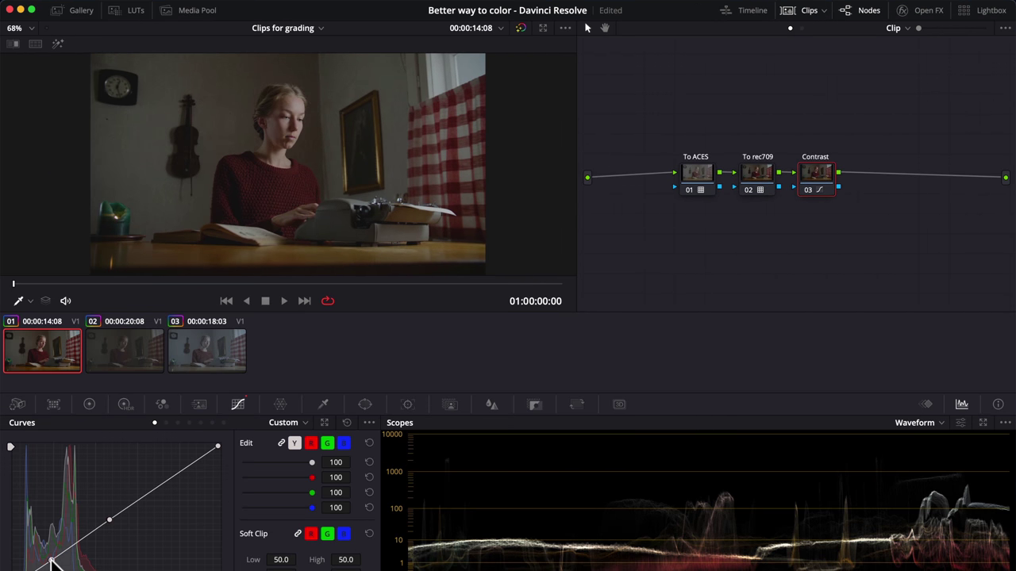
{"action": "left_click_drag", "start_coordinate": [111, 520], "coordinate": [131, 503]}
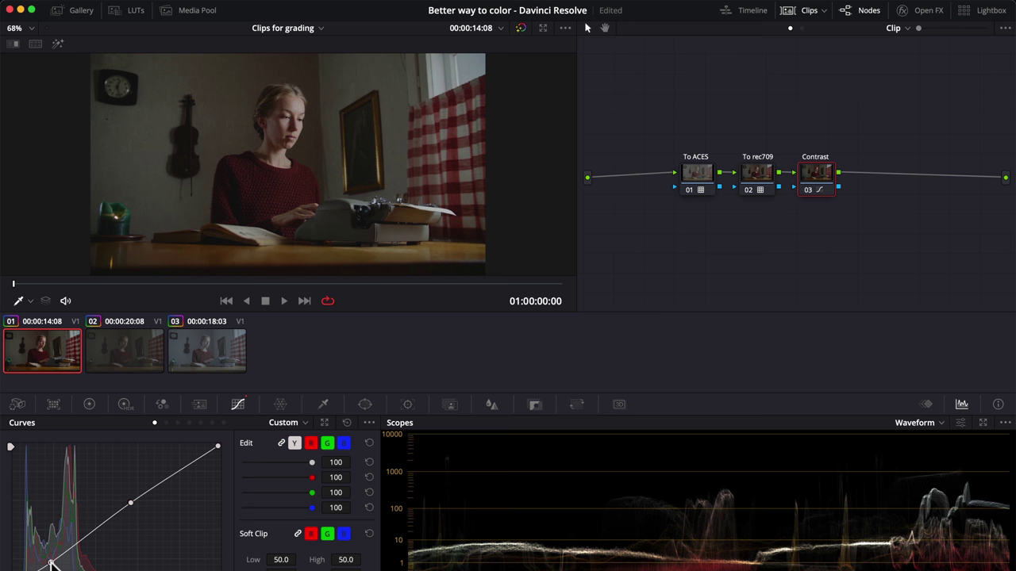
{"action": "left_click_drag", "start_coordinate": [815, 182], "coordinate": [905, 184]}
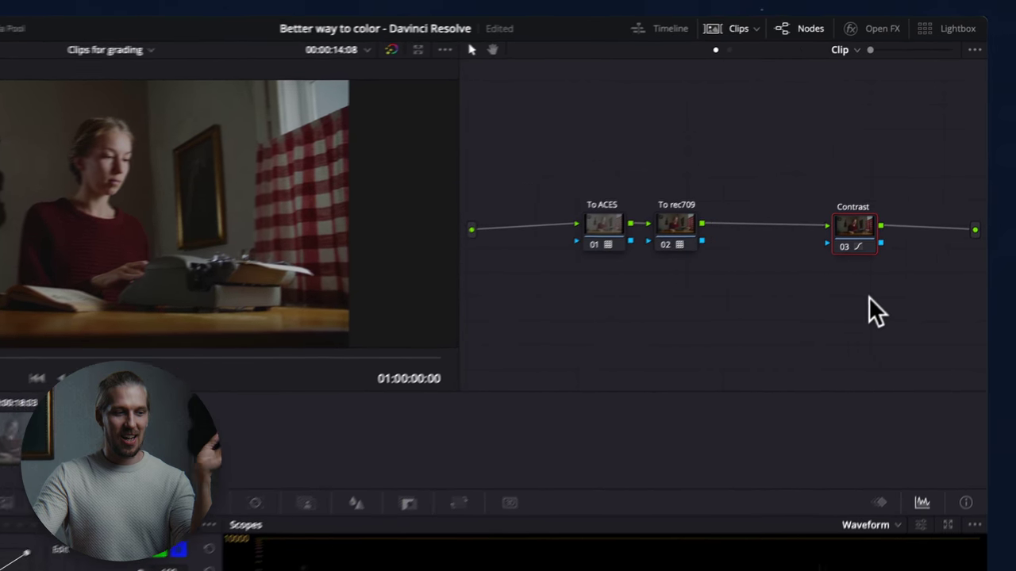
Insert a Film emu node before Contrast and give it the Creative film - 13 LUT.
{"action": "key", "text": "shift+s"}
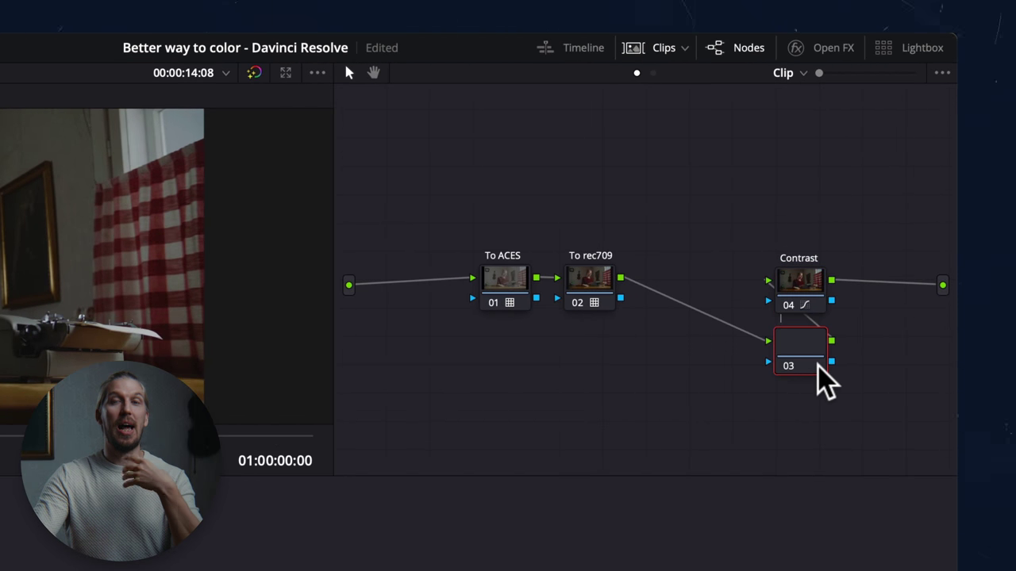
{"action": "type", "text": "u"}
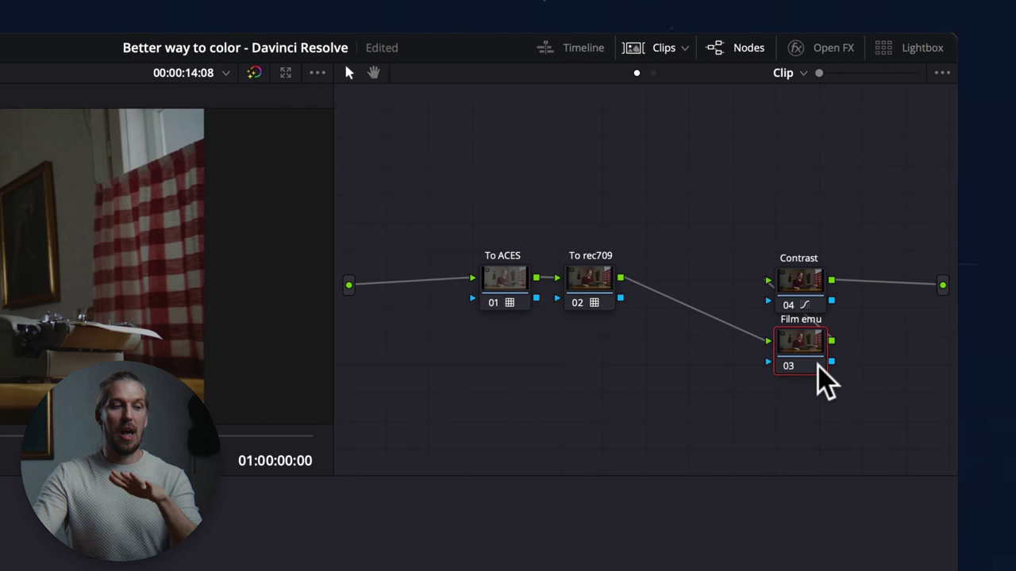
{"action": "left_click_drag", "start_coordinate": [800, 358], "coordinate": [710, 276]}
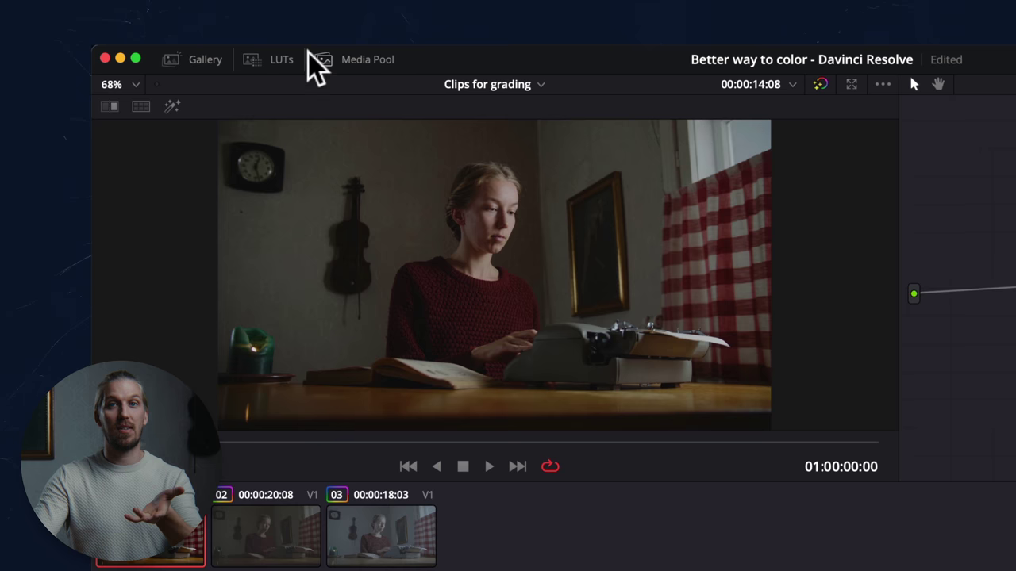
{"action": "left_click", "coordinate": [269, 61]}
{"action": "left_click", "coordinate": [185, 259]}
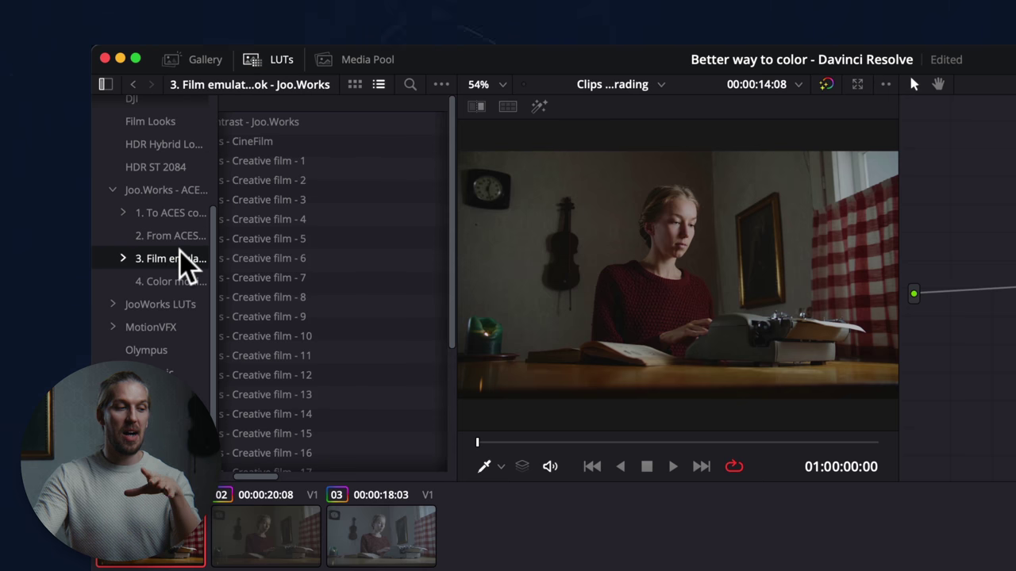
{"action": "left_click", "coordinate": [274, 161]}
{"action": "left_click", "coordinate": [270, 297]}
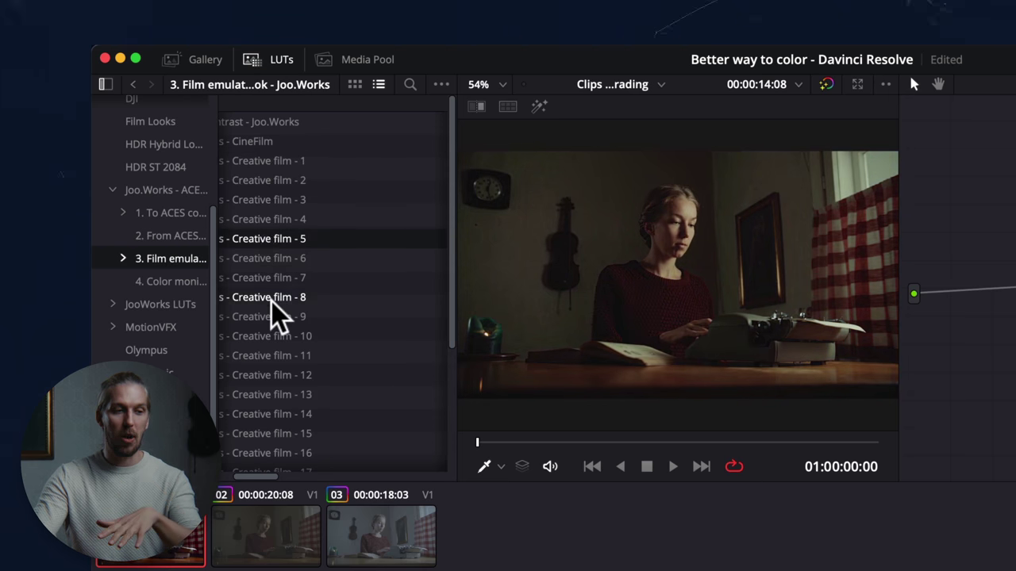
{"action": "scroll", "coordinate": [277, 381], "scroll_direction": "down", "scroll_amount": 3}
{"action": "left_click", "coordinate": [279, 232]}
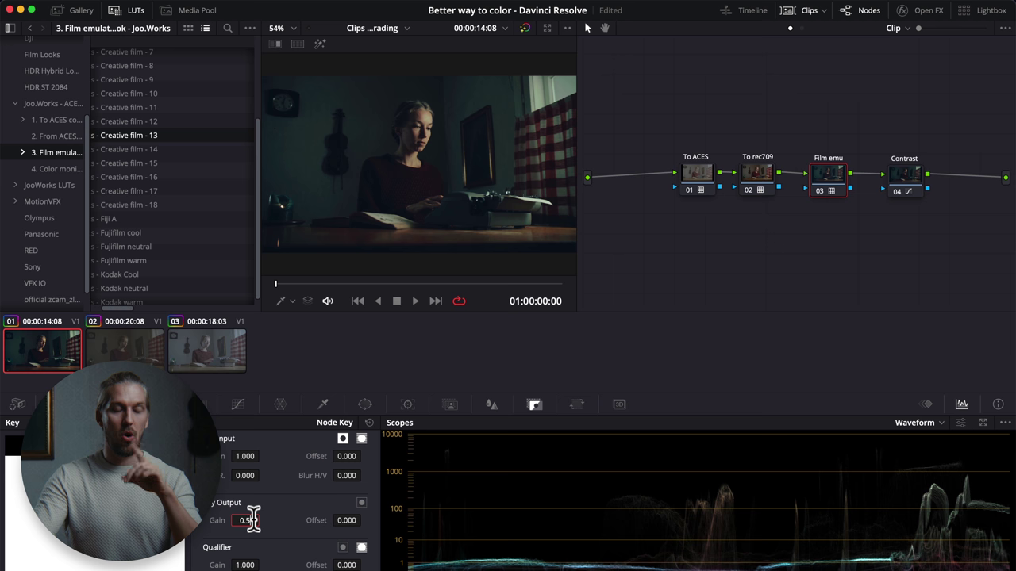
Close the LUT browser and copy clip 01's grade onto clip 02.
{"action": "left_click", "coordinate": [132, 11]}
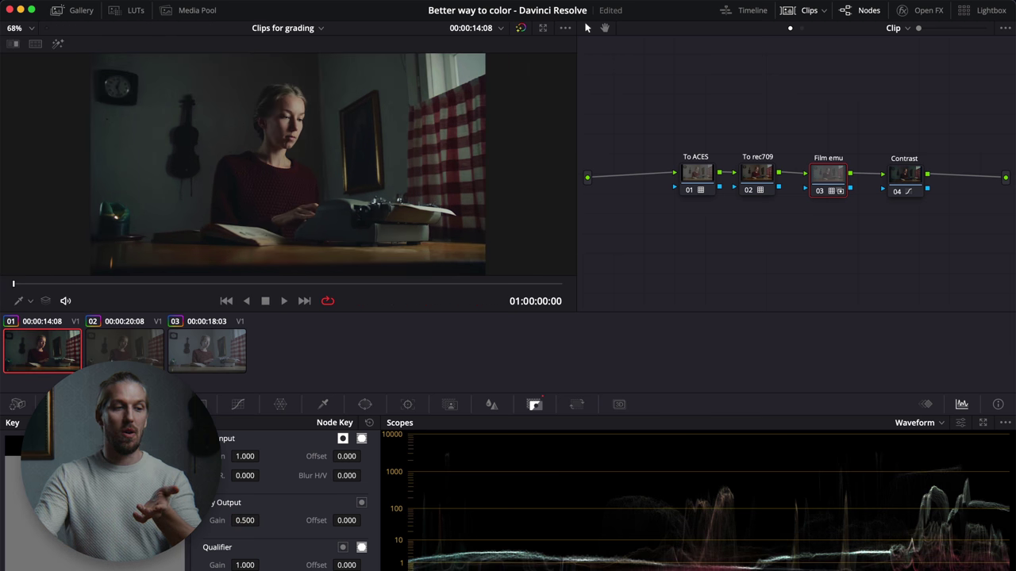
{"action": "left_click", "coordinate": [127, 356]}
{"action": "middle_click", "coordinate": [56, 353]}
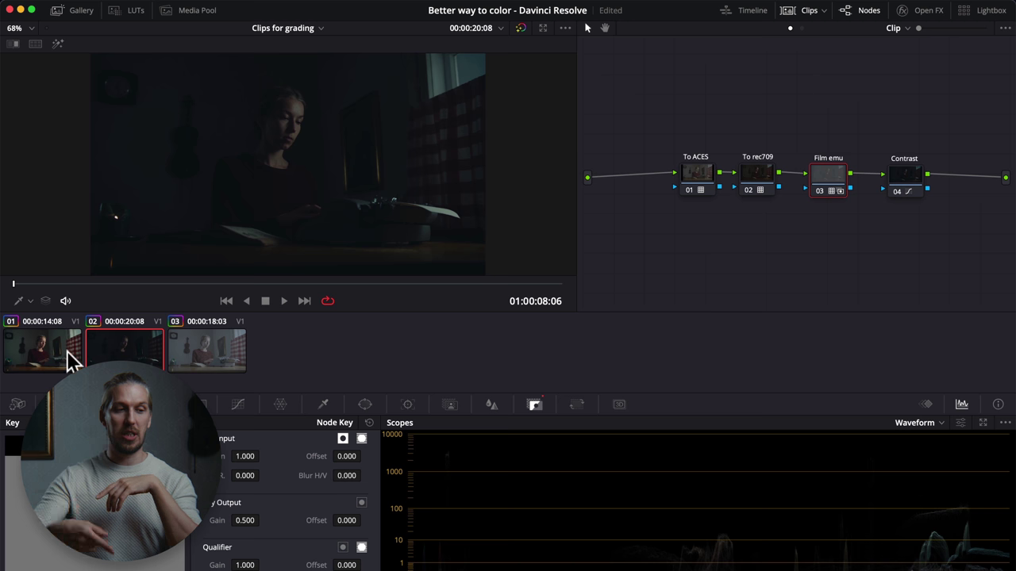
Shift To ACES left and insert an EXP node between To ACES and To rec709.
{"action": "left_click_drag", "start_coordinate": [701, 179], "coordinate": [639, 182]}
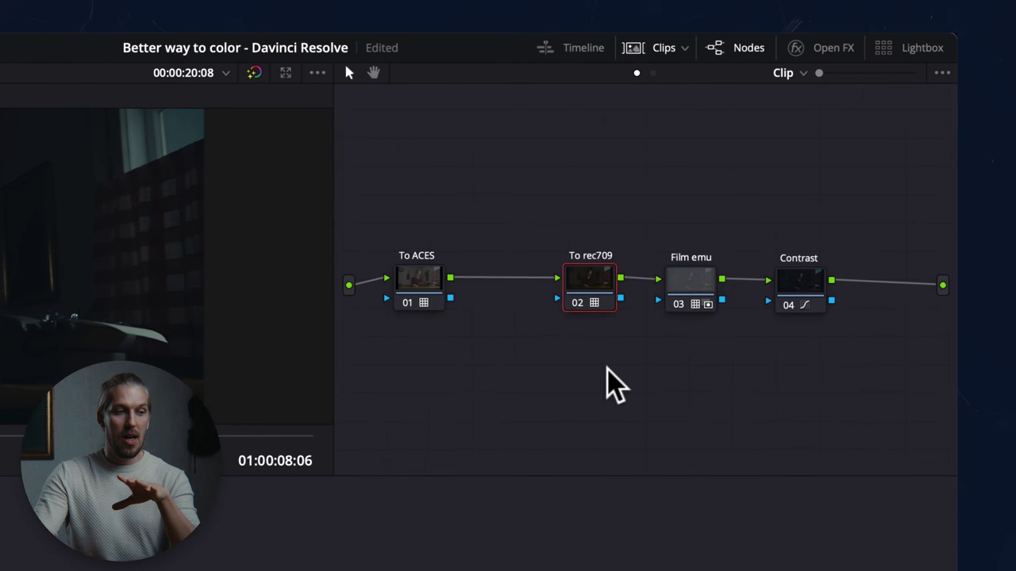
{"action": "key", "text": "shift+s"}
{"action": "left_click_drag", "start_coordinate": [601, 363], "coordinate": [517, 307]}
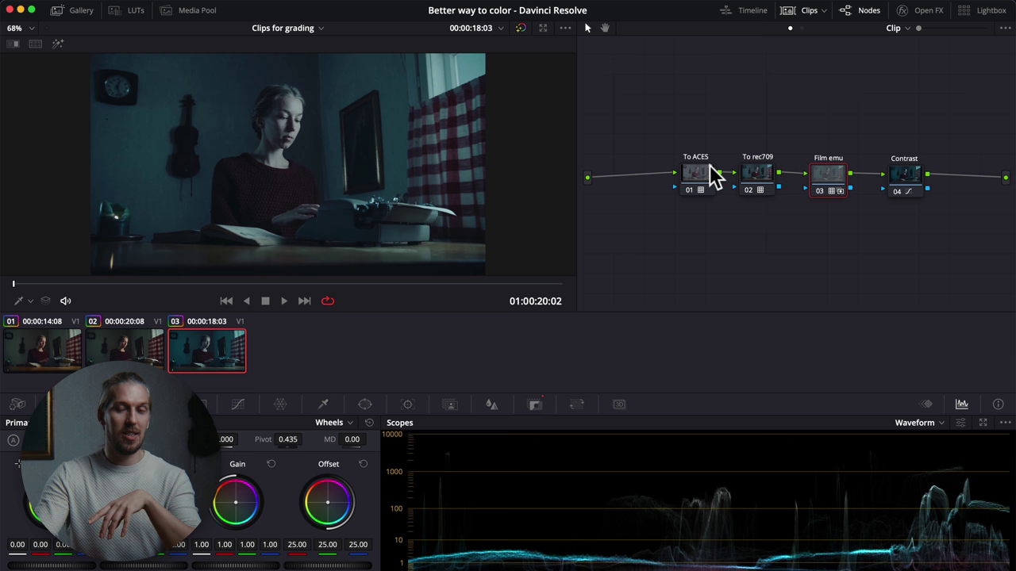
Add a WB node after To ACES and set its key output gain to 0.2.
{"action": "left_click", "coordinate": [698, 170]}
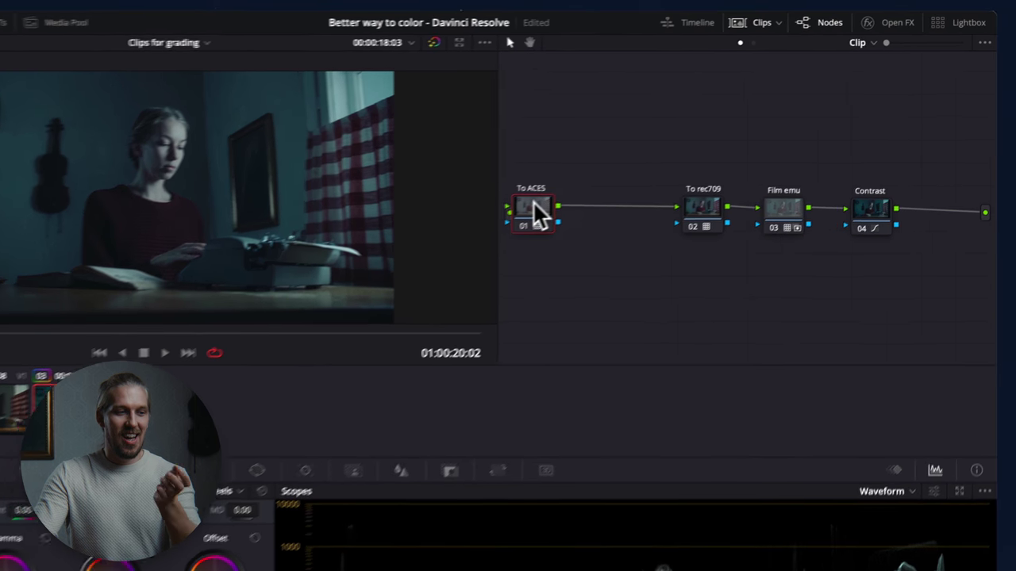
{"action": "key", "text": "alt+s"}
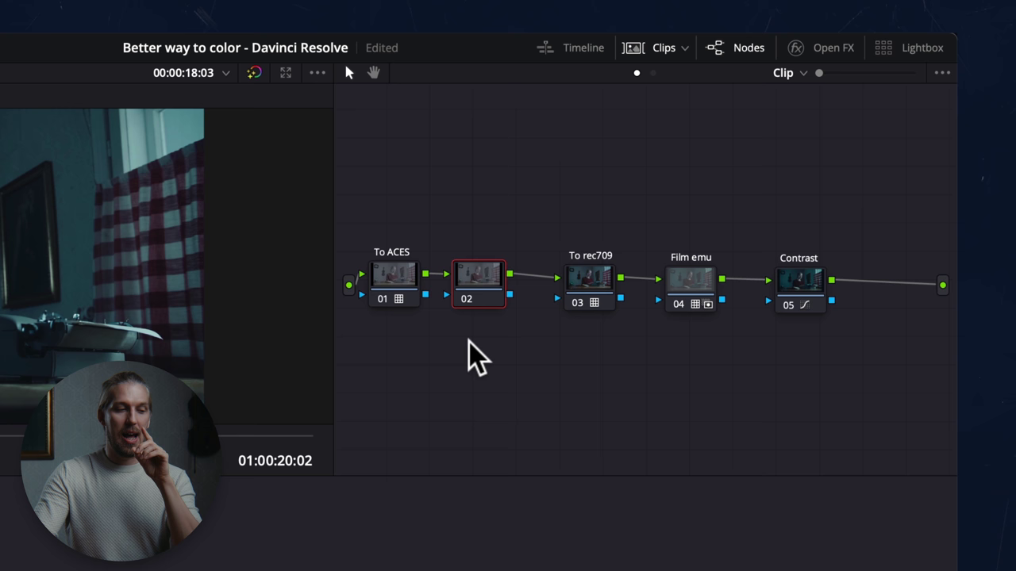
{"action": "type", "text": "WB"}
{"action": "key", "text": "Return"}
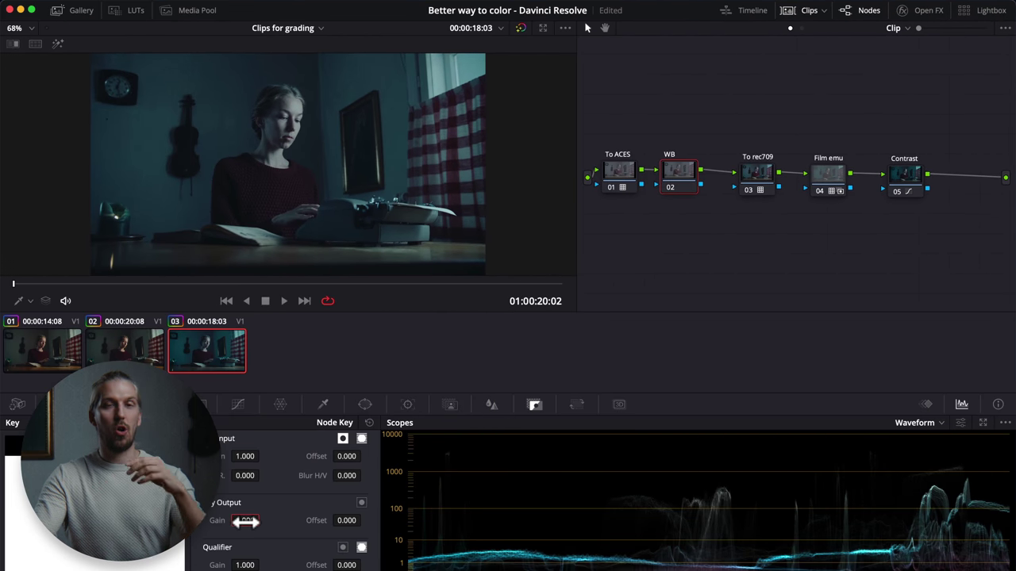
{"action": "double_click", "coordinate": [245, 521]}
{"action": "type", "text": "0.2"}
{"action": "key", "text": "Return"}
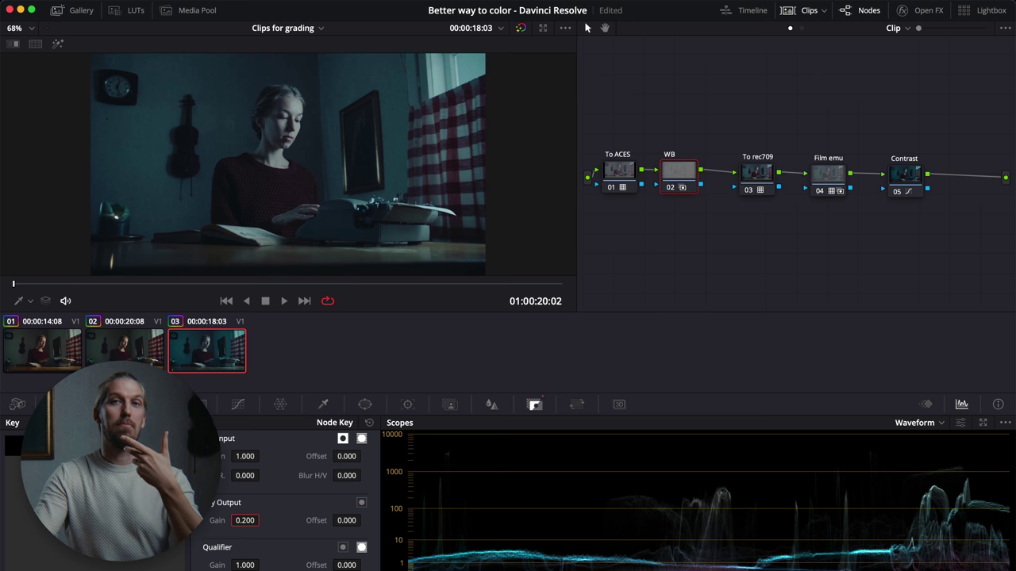